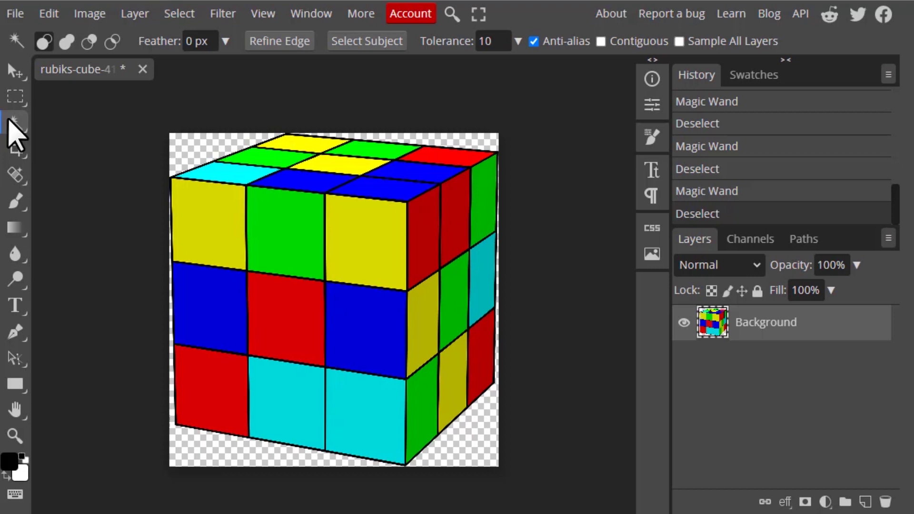
Show the tools grouped with the Magic Wand, then bring up Photopea's command search box.
{"action": "right_click", "coordinate": [9, 120]}
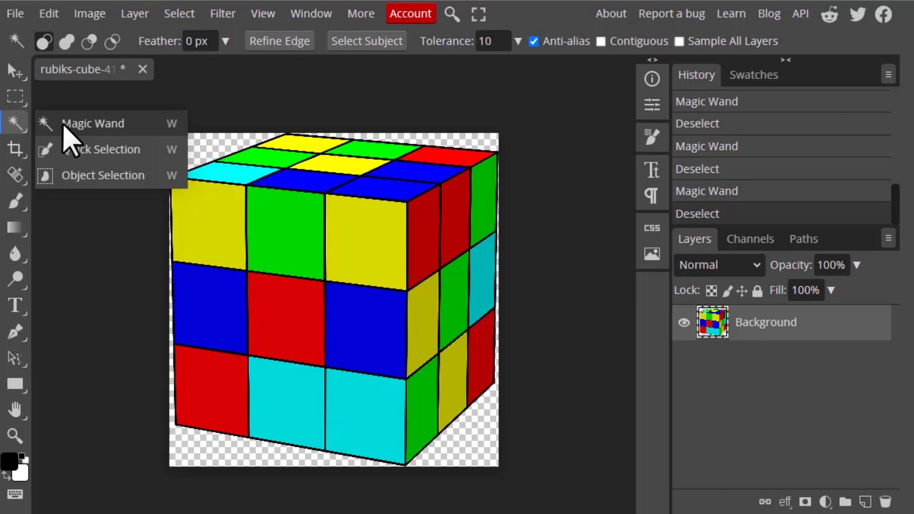
{"action": "left_click", "coordinate": [451, 14]}
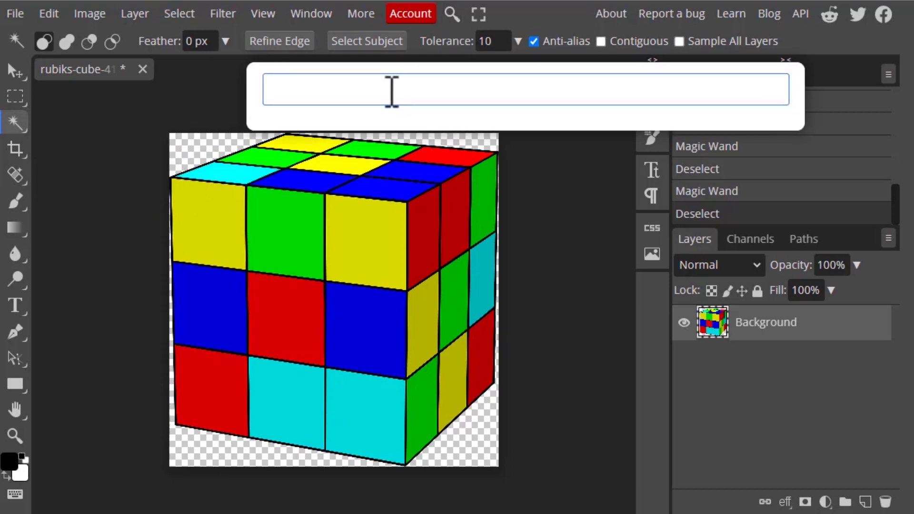
Search for 'magic' and activate the Magic Wand tool from the results.
{"action": "type", "text": "magic"}
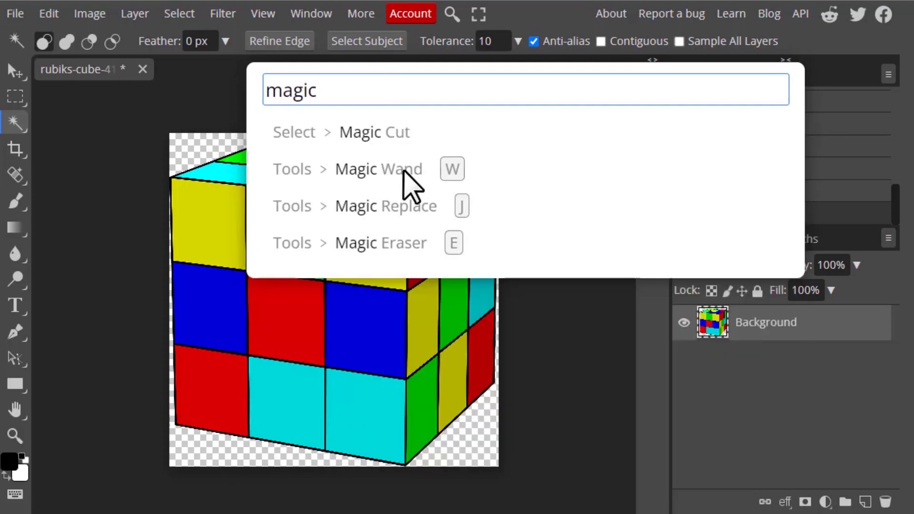
{"action": "left_click", "coordinate": [406, 185]}
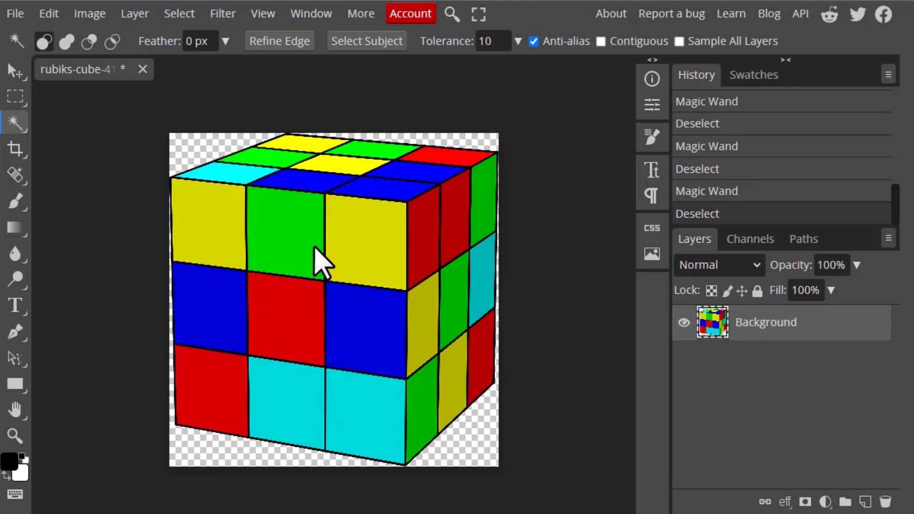
Select the front face's two red squares at tolerance 10, then open the Tolerance slider.
{"action": "left_click", "coordinate": [288, 320]}
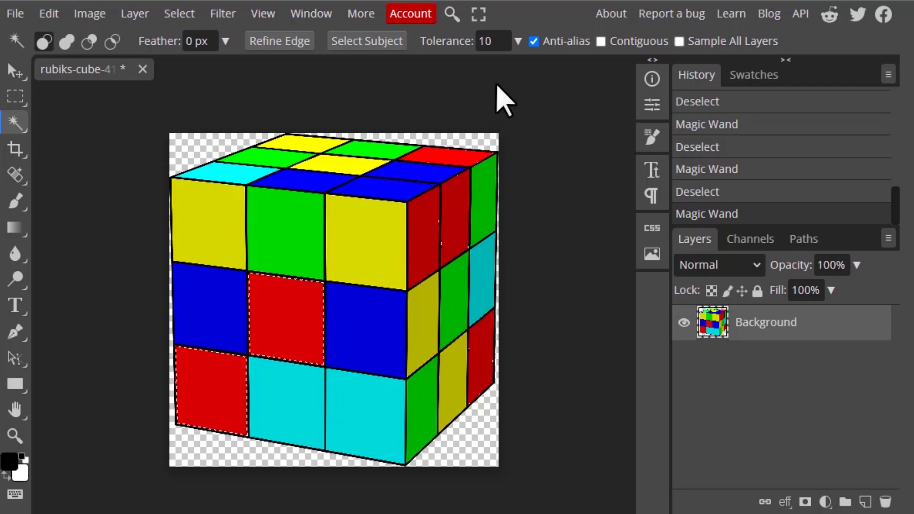
{"action": "left_click", "coordinate": [518, 42]}
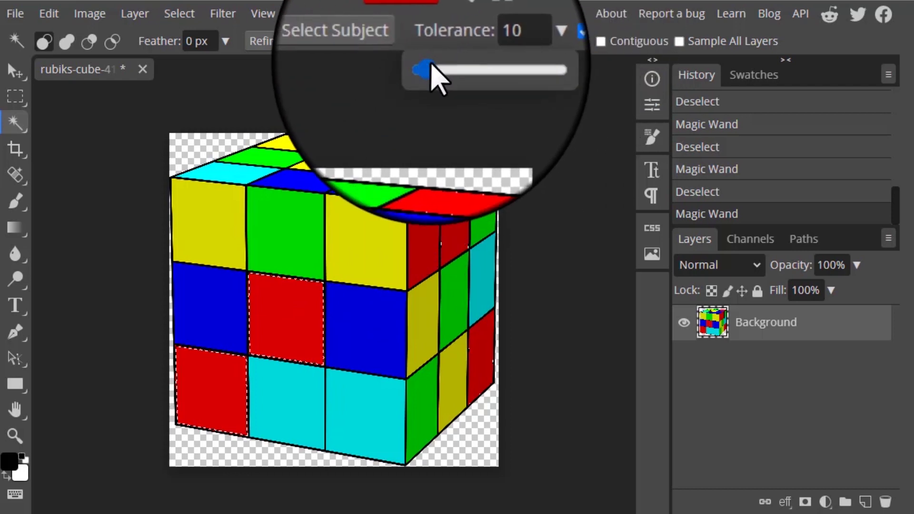
Raise tolerance to 51, deselect, and reselect red squares across the front and right faces.
{"action": "left_click_drag", "start_coordinate": [432, 81], "coordinate": [444, 67]}
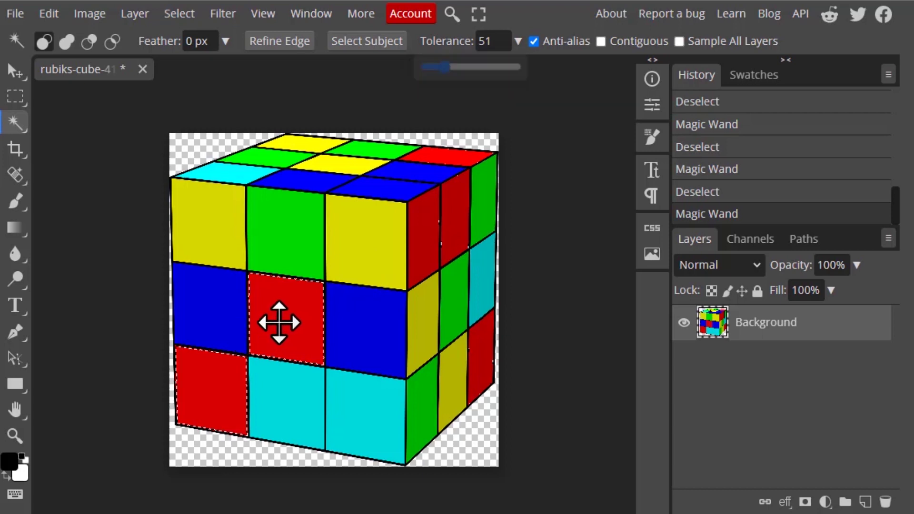
{"action": "key", "text": "ctrl+d"}
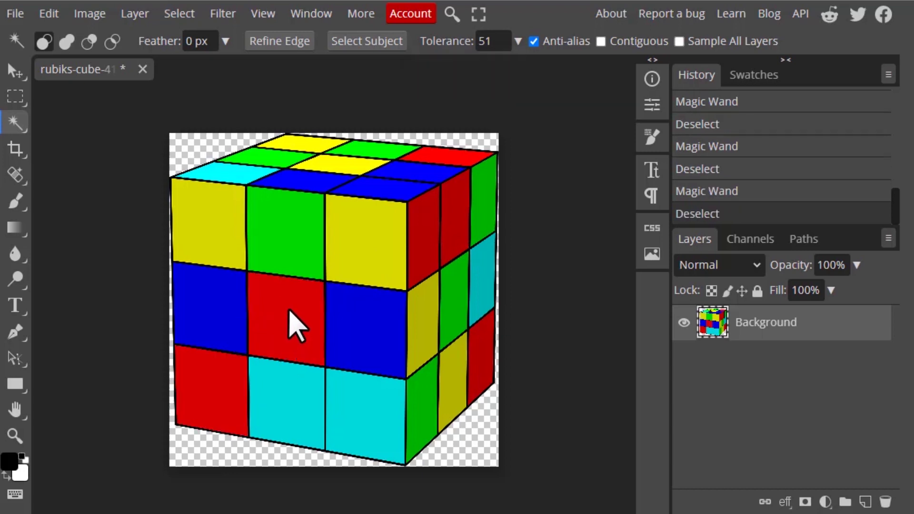
{"action": "left_click", "coordinate": [292, 327]}
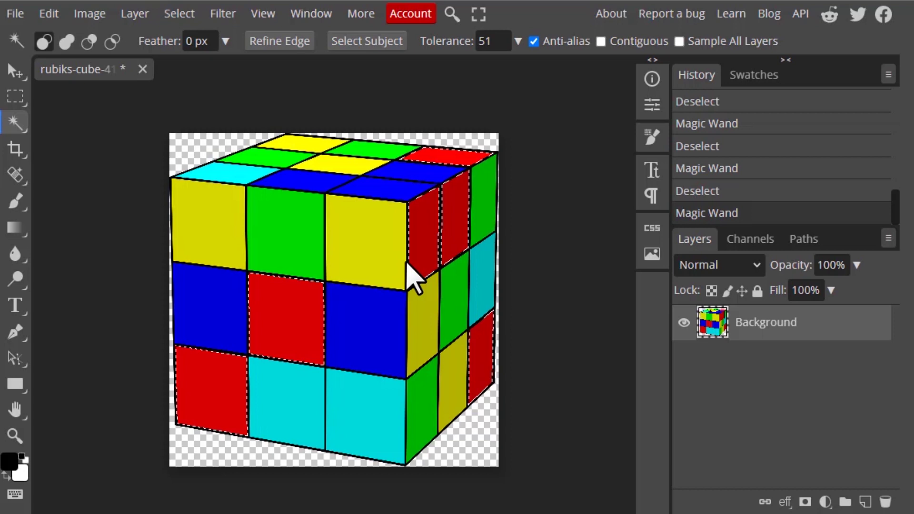
Set tolerance to 200, select a red square to grab most cube cells, then clear it.
{"action": "left_click", "coordinate": [518, 41]}
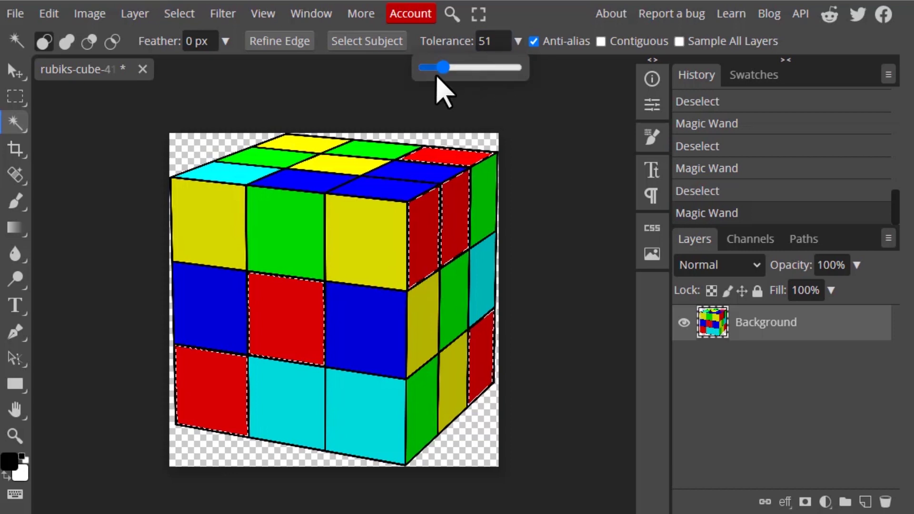
{"action": "left_click_drag", "start_coordinate": [443, 67], "coordinate": [495, 68]}
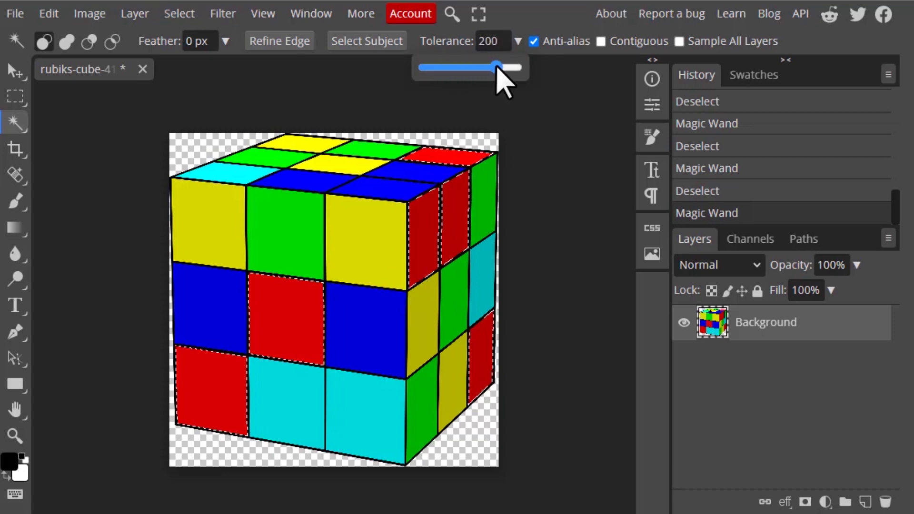
{"action": "left_click_drag", "start_coordinate": [265, 335], "coordinate": [292, 320]}
{"action": "key", "text": "ctrl+d"}
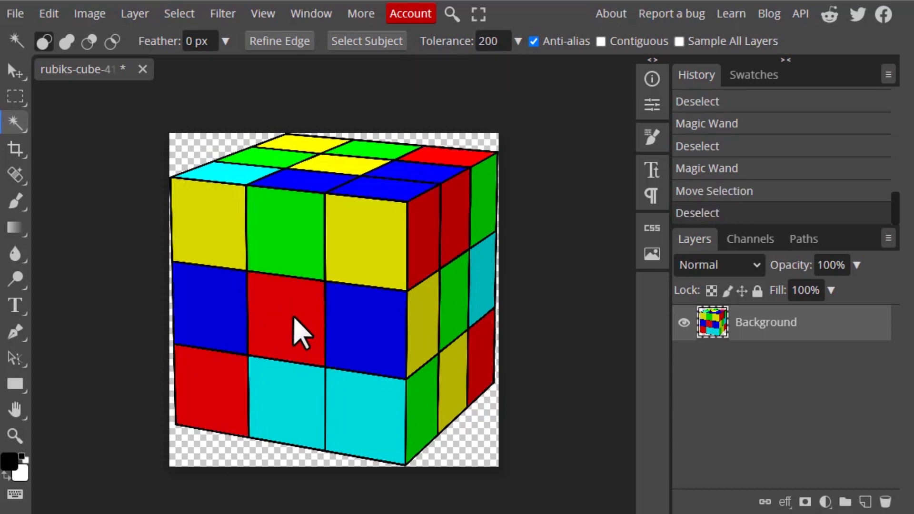
{"action": "left_click", "coordinate": [294, 318]}
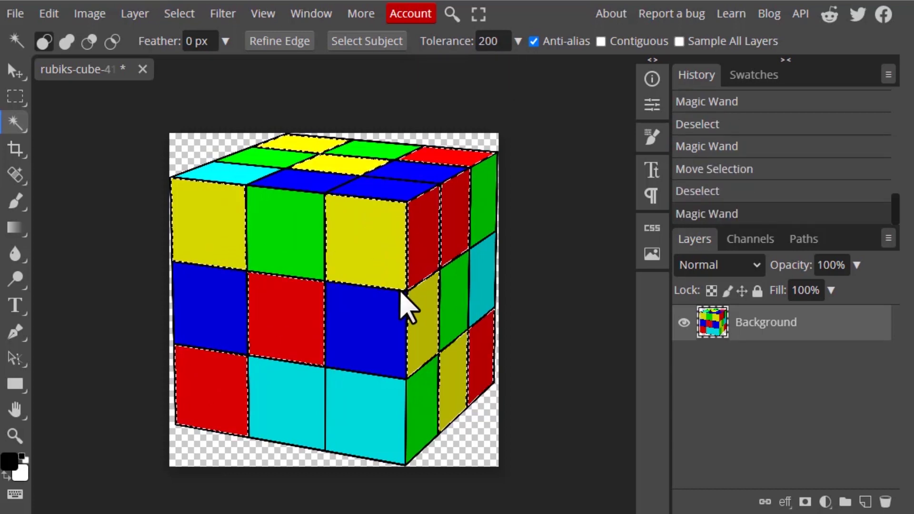
{"action": "left_click", "coordinate": [324, 316]}
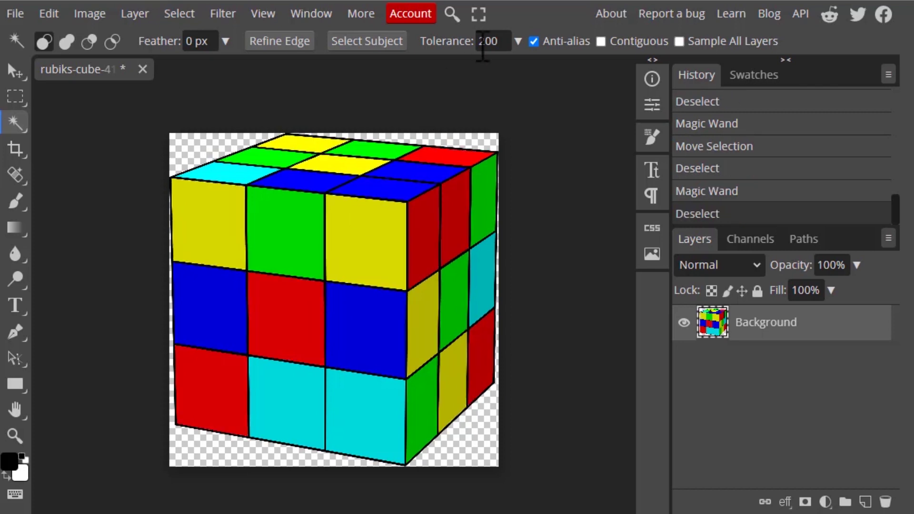
Lower tolerance back to 10, reselect the red squares, and clear the selection.
{"action": "left_click", "coordinate": [518, 41]}
{"action": "left_click_drag", "start_coordinate": [509, 67], "coordinate": [430, 76]}
{"action": "left_click", "coordinate": [300, 314]}
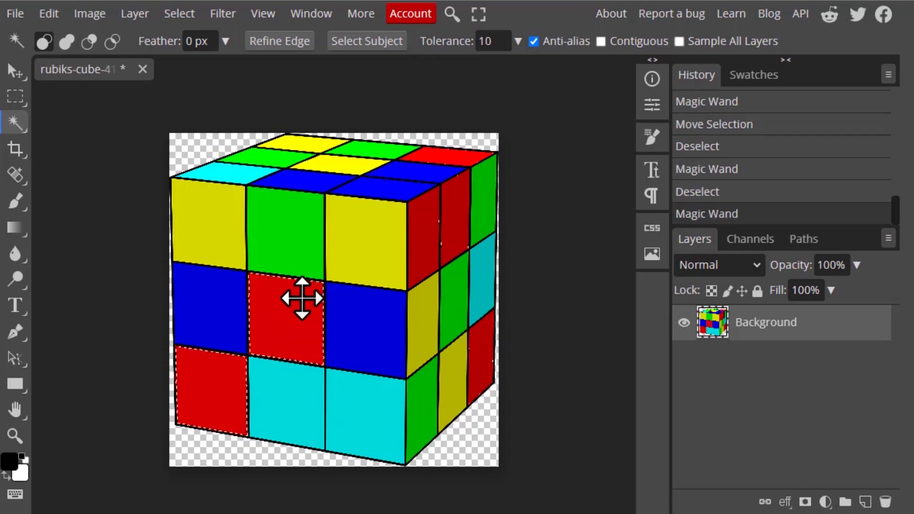
{"action": "left_click", "coordinate": [295, 327]}
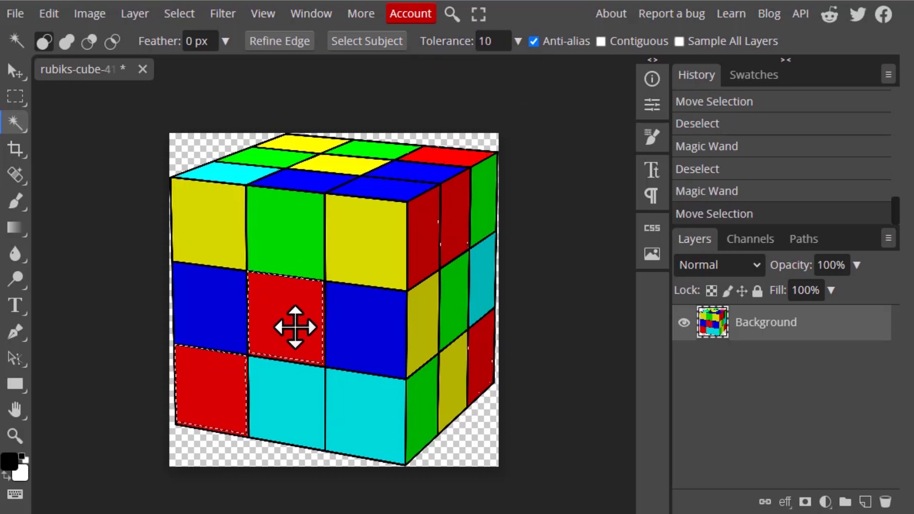
{"action": "key", "text": "ctrl+d"}
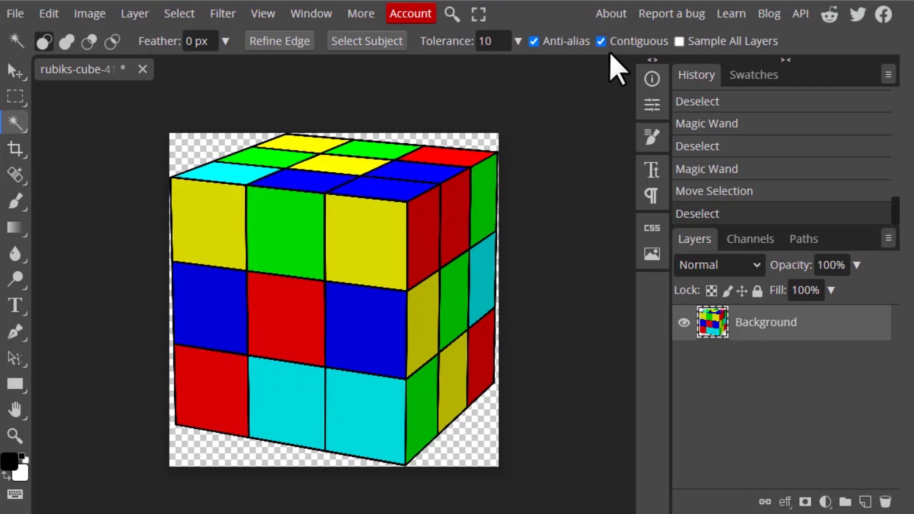
With Contiguous on, select the centre red square at tolerance 10 and 200, then clear it.
{"action": "left_click", "coordinate": [298, 318]}
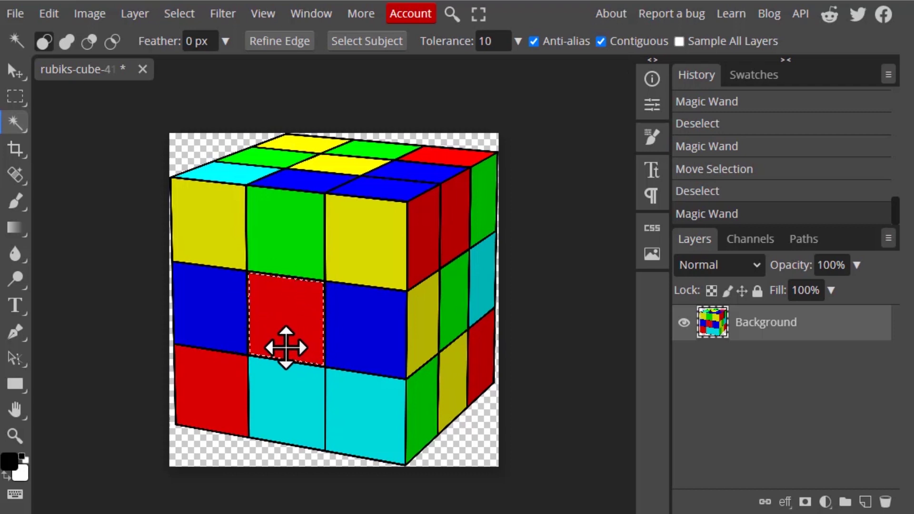
{"action": "left_click", "coordinate": [518, 41]}
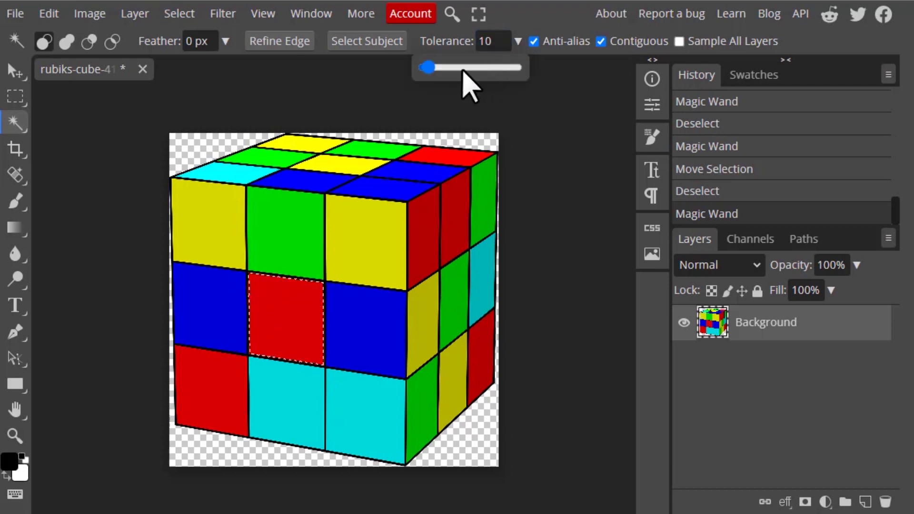
{"action": "left_click_drag", "start_coordinate": [461, 68], "coordinate": [497, 72]}
{"action": "left_click", "coordinate": [294, 324]}
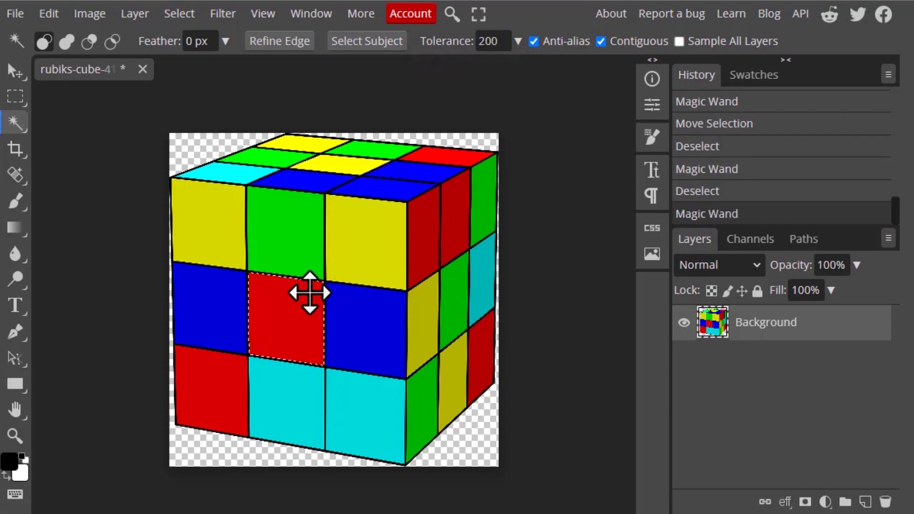
{"action": "left_click", "coordinate": [298, 316]}
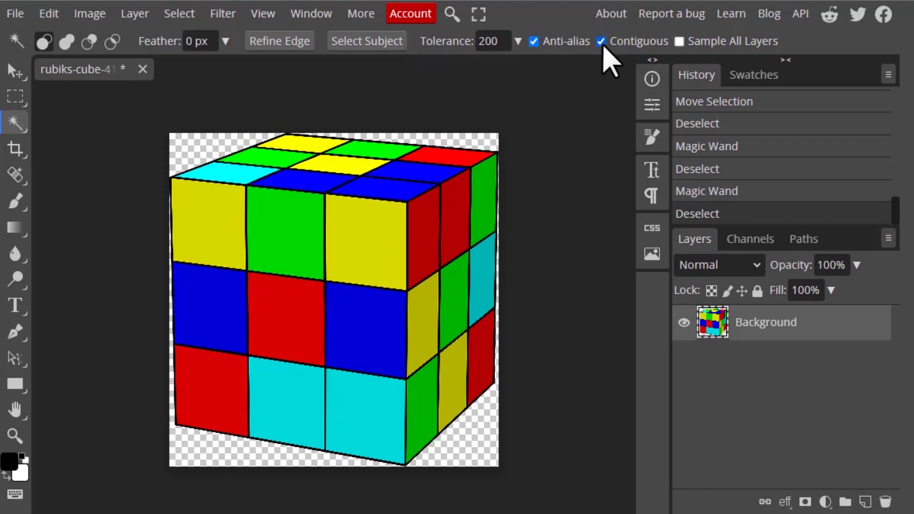
At tolerance 200, compare selecting the centre red square with Contiguous off versus on.
{"action": "left_click", "coordinate": [281, 333]}
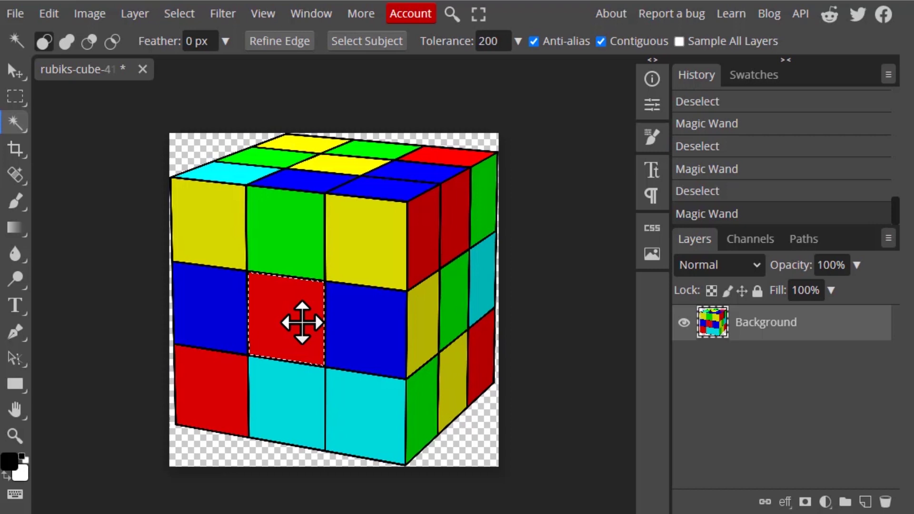
{"action": "key", "text": "ctrl+d"}
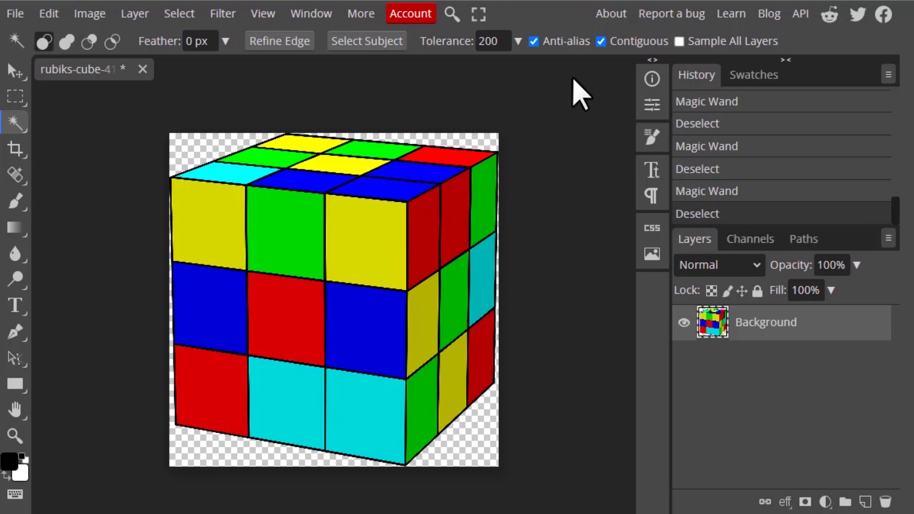
{"action": "left_click", "coordinate": [601, 41]}
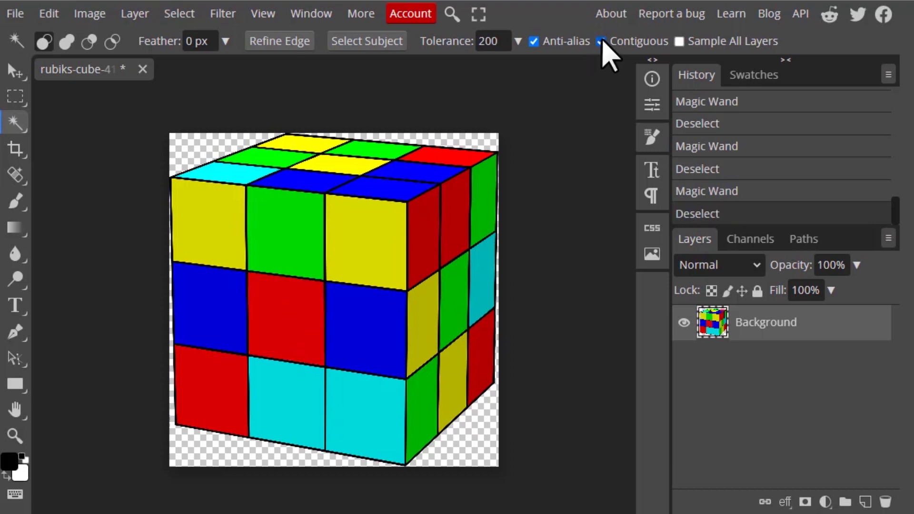
{"action": "left_click", "coordinate": [296, 321]}
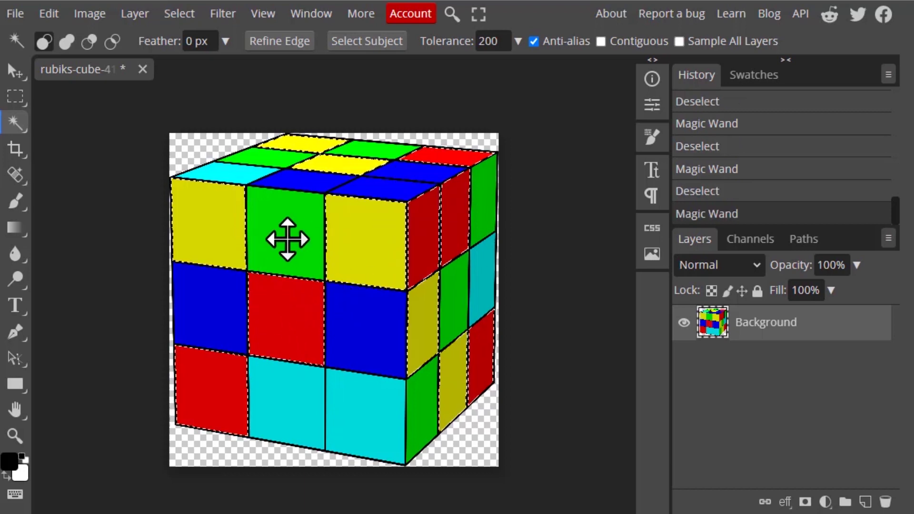
{"action": "left_click", "coordinate": [602, 41]}
{"action": "left_click", "coordinate": [305, 307]}
Select individual squares in turn: centre red, cyan, blue, yellow and top-centre green.
{"action": "left_click", "coordinate": [305, 307]}
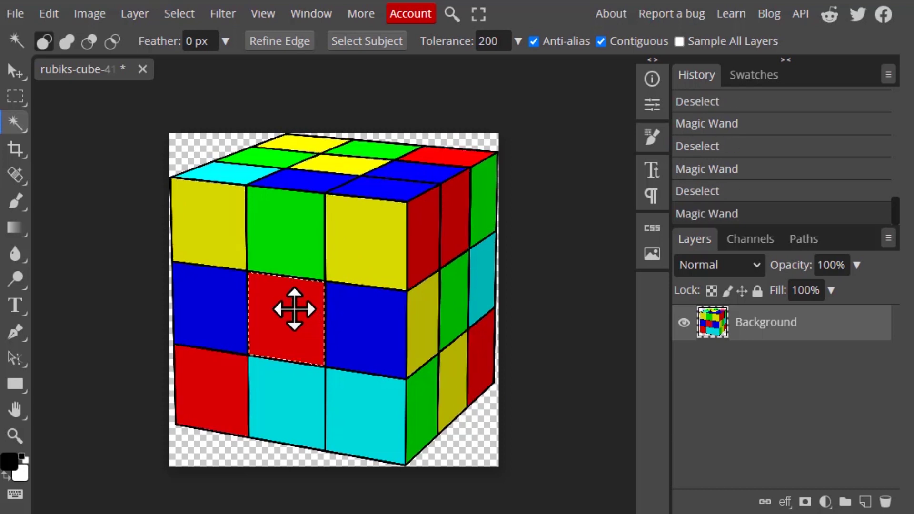
{"action": "left_click", "coordinate": [368, 396]}
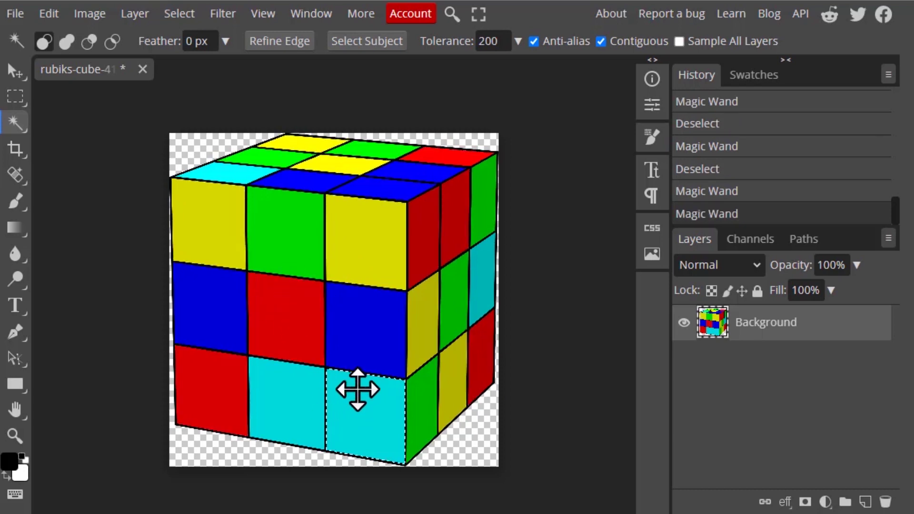
{"action": "left_click", "coordinate": [293, 396]}
{"action": "left_click", "coordinate": [383, 298]}
{"action": "left_click", "coordinate": [370, 270]}
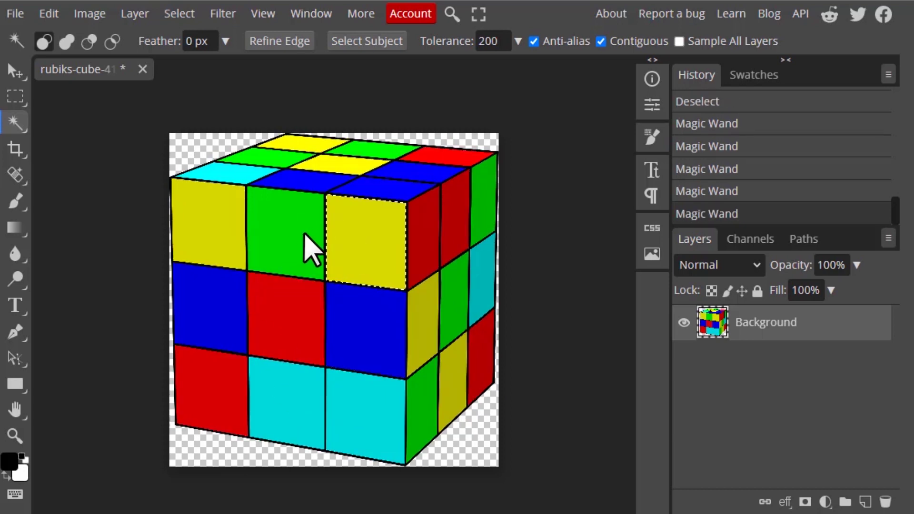
{"action": "left_click", "coordinate": [306, 241]}
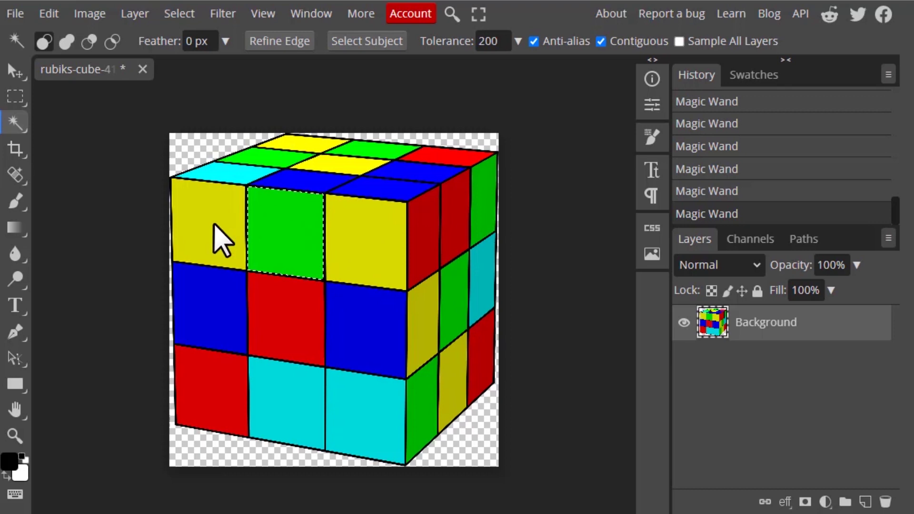
Turn off Contiguous and select all green squares on the cube at once.
{"action": "left_click", "coordinate": [601, 42]}
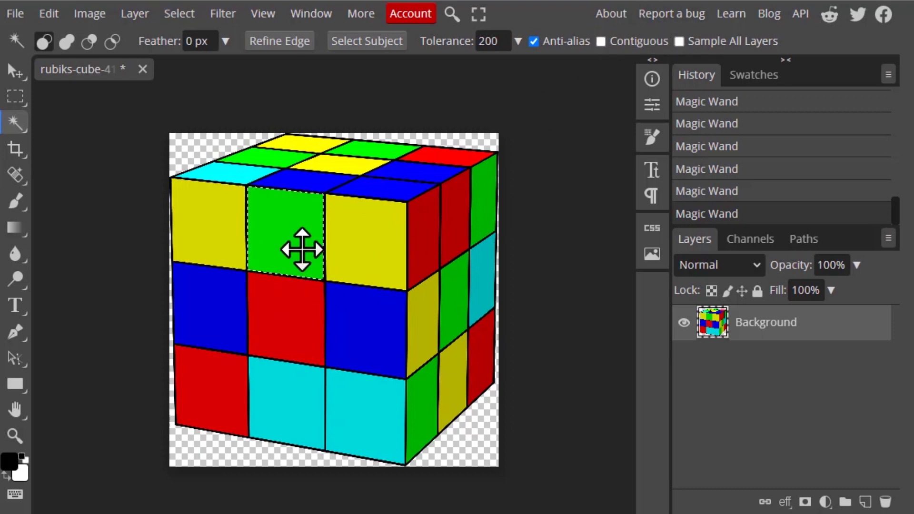
{"action": "left_click", "coordinate": [302, 246]}
{"action": "left_click", "coordinate": [287, 204]}
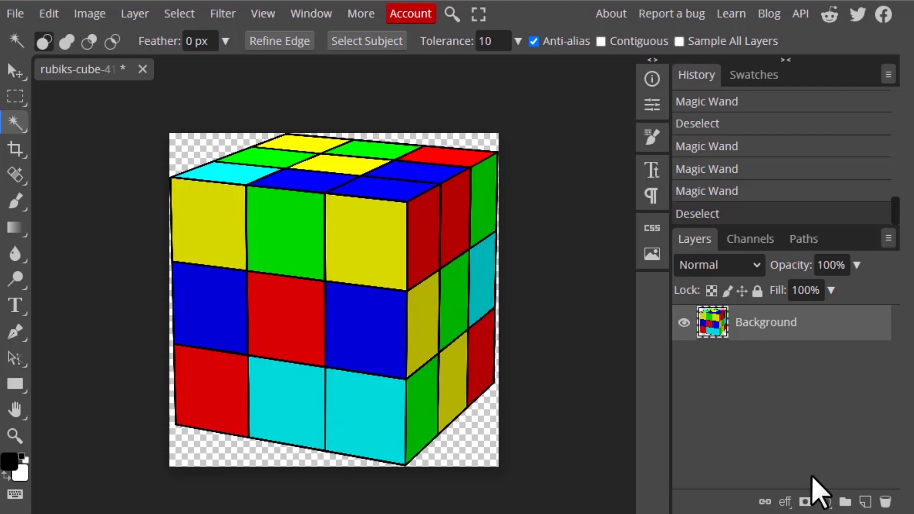
Add a new Layer 1 and draw a rectangular selection over the cube's lower-right squares.
{"action": "left_click", "coordinate": [865, 501]}
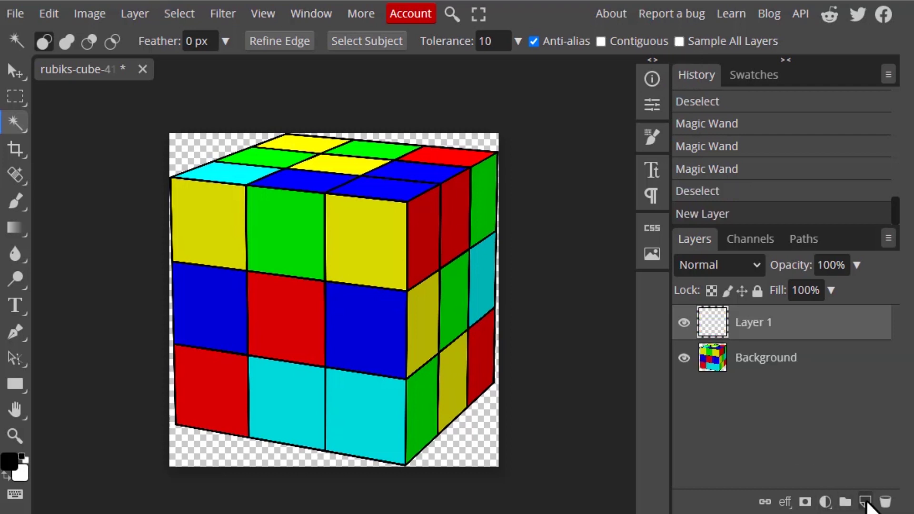
{"action": "left_click", "coordinate": [17, 99]}
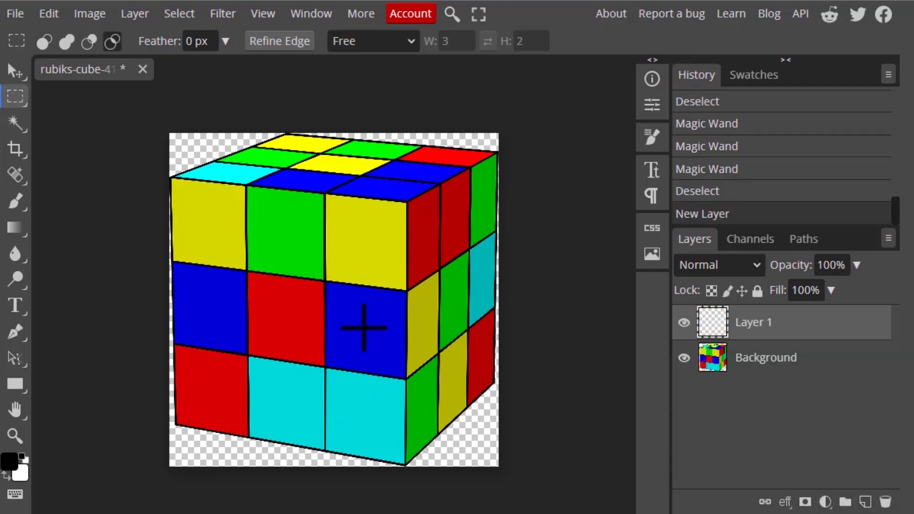
{"action": "mouse_move", "coordinate": [365, 328]}
{"action": "left_mouse_down"}
{"action": "mouse_move", "coordinate": [496, 424]}
{"action": "mouse_move", "coordinate": [440, 418]}
{"action": "left_mouse_up"}
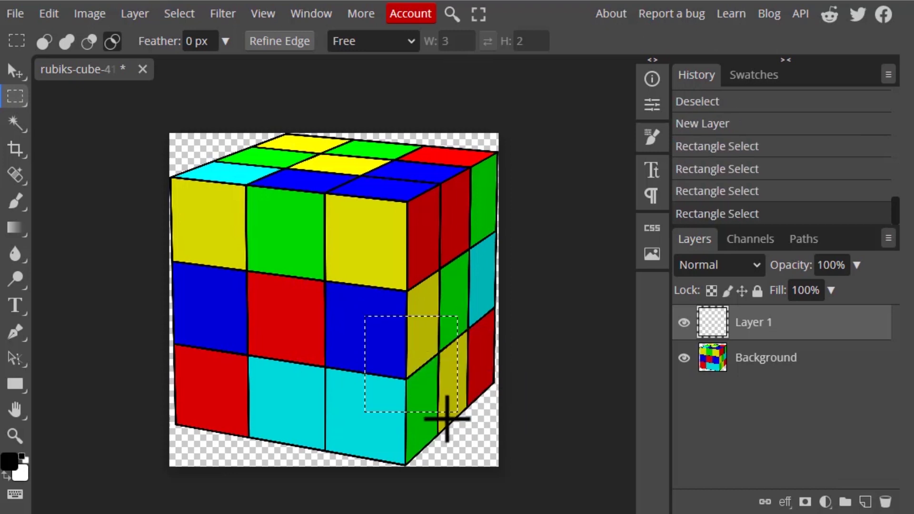
Fill the rectangle with red sampled from the cube, deselect, disable bucket Contiguous, select Background.
{"action": "right_click", "coordinate": [18, 231]}
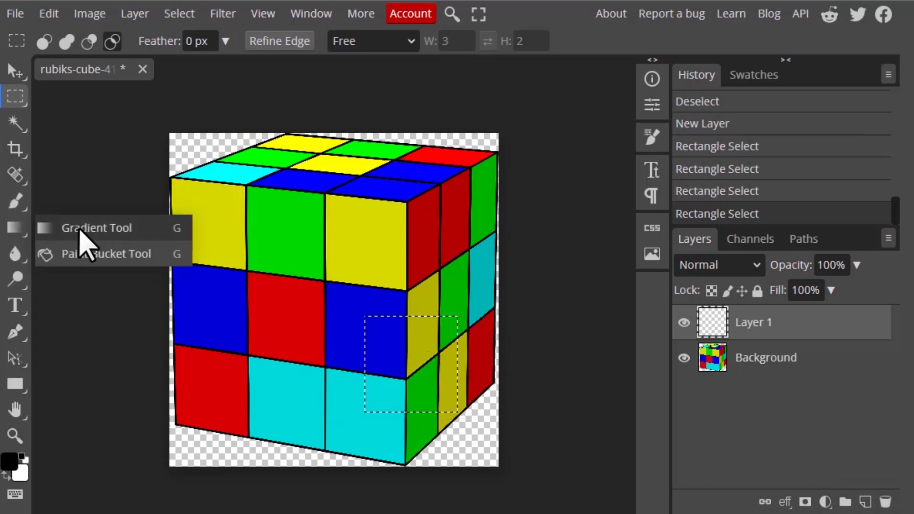
{"action": "left_click", "coordinate": [91, 252]}
{"action": "key", "text": "i"}
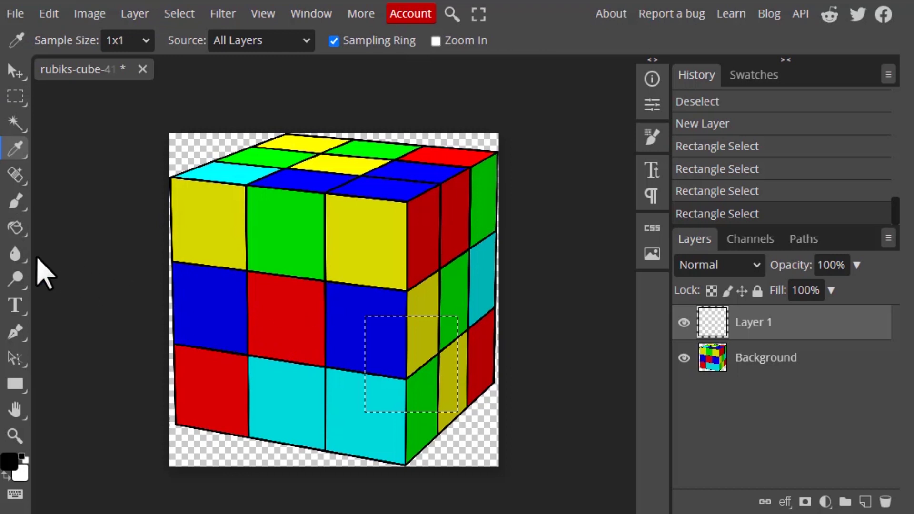
{"action": "left_click", "coordinate": [305, 336]}
{"action": "key", "text": "g"}
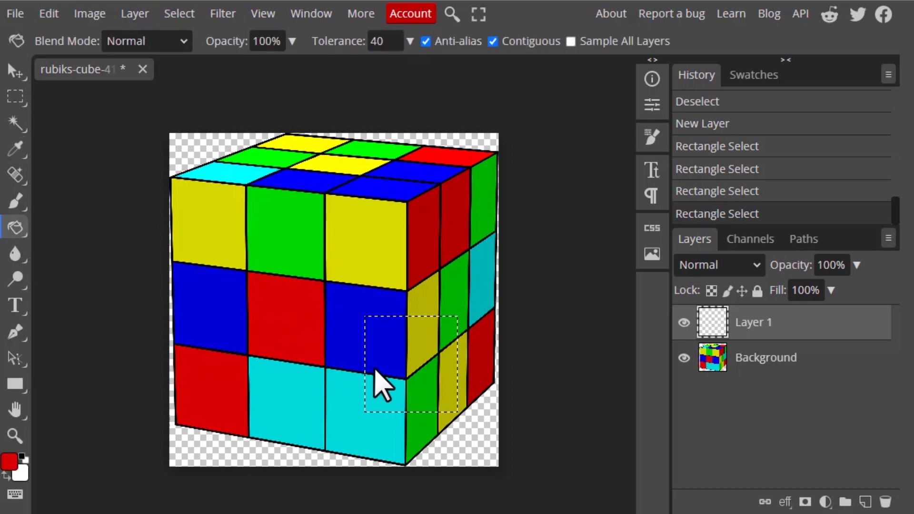
{"action": "left_click", "coordinate": [423, 374]}
{"action": "key", "text": "ctrl+d"}
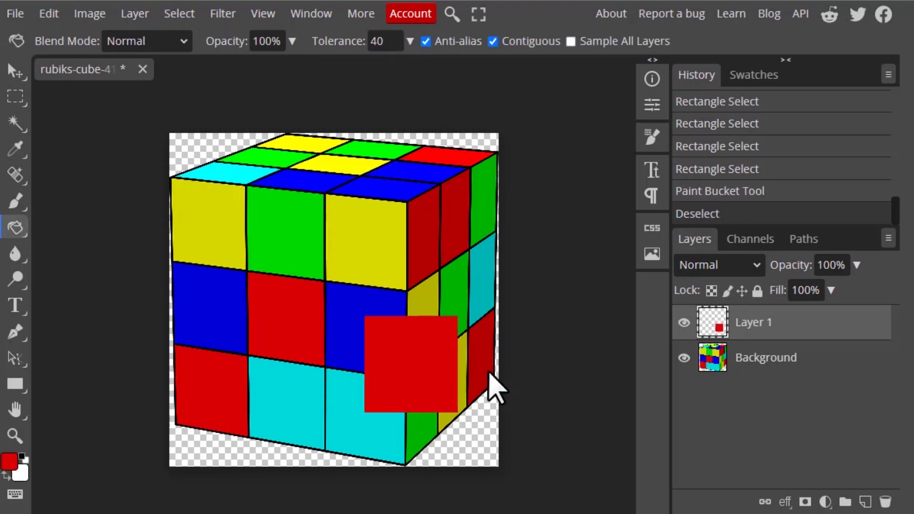
{"action": "left_click", "coordinate": [492, 42]}
{"action": "left_click", "coordinate": [776, 359]}
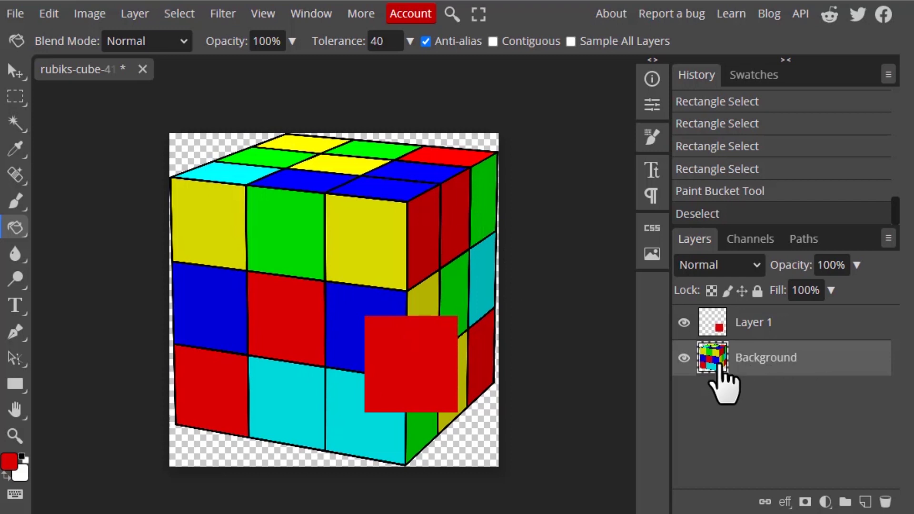
Switch to the Magic Wand and select the cube's red squares at tolerance 10, Contiguous off.
{"action": "left_click", "coordinate": [23, 125]}
{"action": "left_click", "coordinate": [102, 122]}
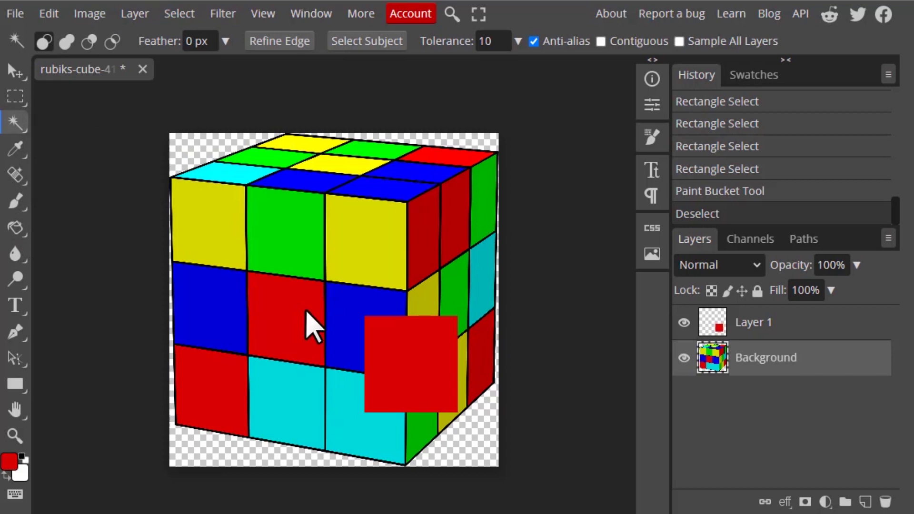
{"action": "left_click", "coordinate": [292, 308]}
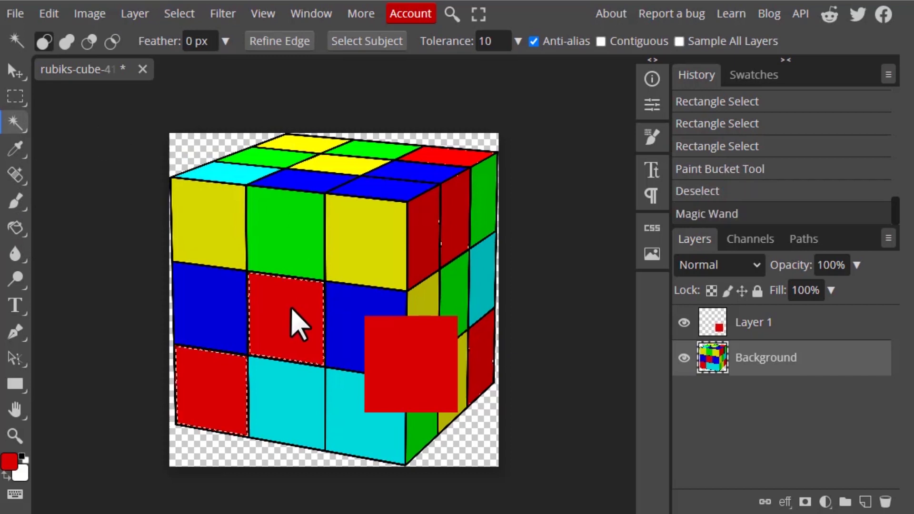
{"action": "key", "text": "ctrl+d"}
{"action": "left_click", "coordinate": [292, 308]}
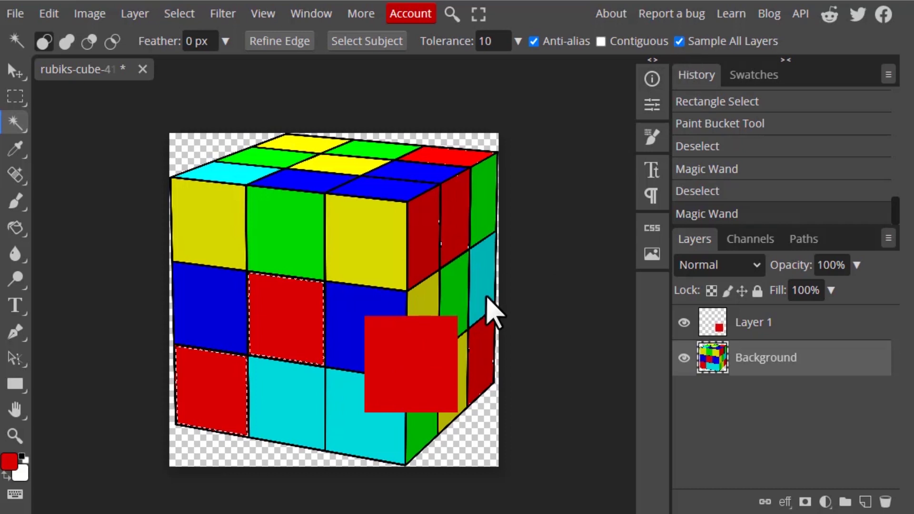
With Sample All Layers on, select every red area on both layers, then deselect.
{"action": "left_click", "coordinate": [289, 315]}
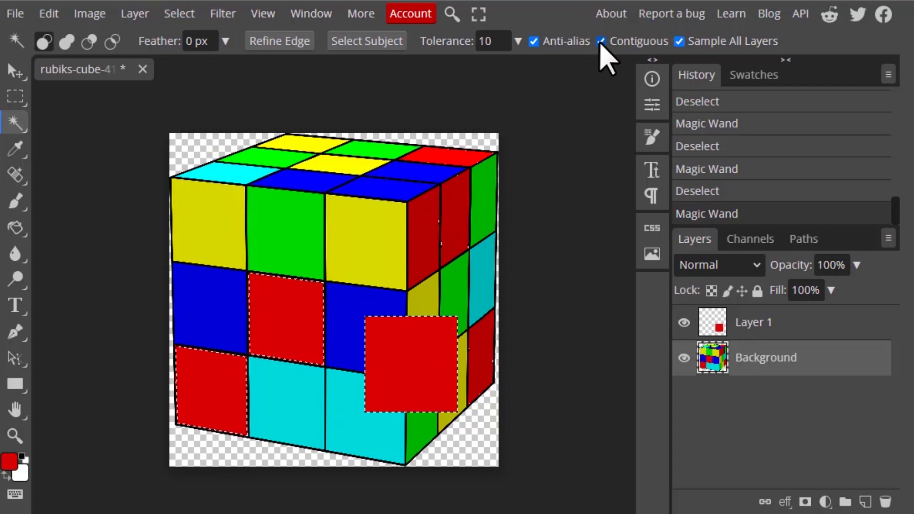
{"action": "key", "text": "v"}
{"action": "key", "text": "ctrl+d"}
Move the cube about 58 px left and Magic Wand-select the red tile joined to the painted square.
{"action": "left_click_drag", "start_coordinate": [417, 360], "coordinate": [452, 399]}
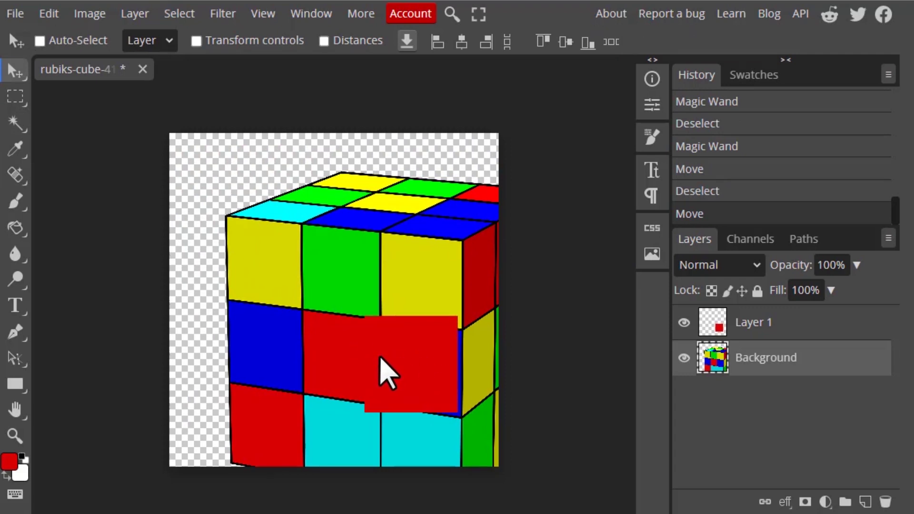
{"action": "left_click_drag", "start_coordinate": [404, 376], "coordinate": [411, 377]}
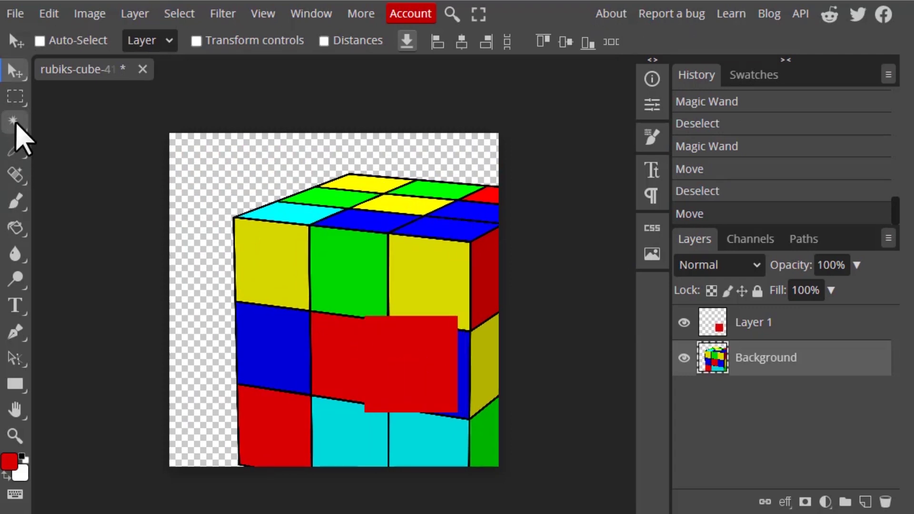
{"action": "left_click", "coordinate": [15, 124]}
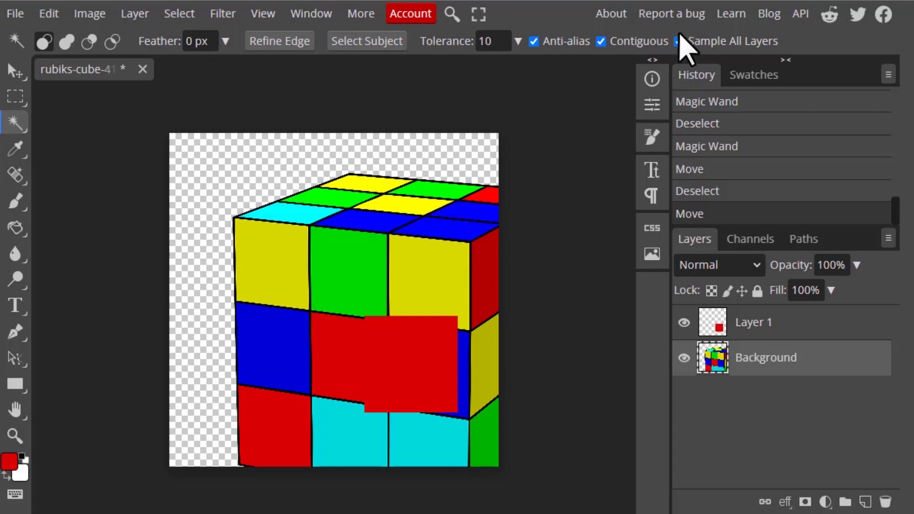
{"action": "left_click", "coordinate": [366, 369]}
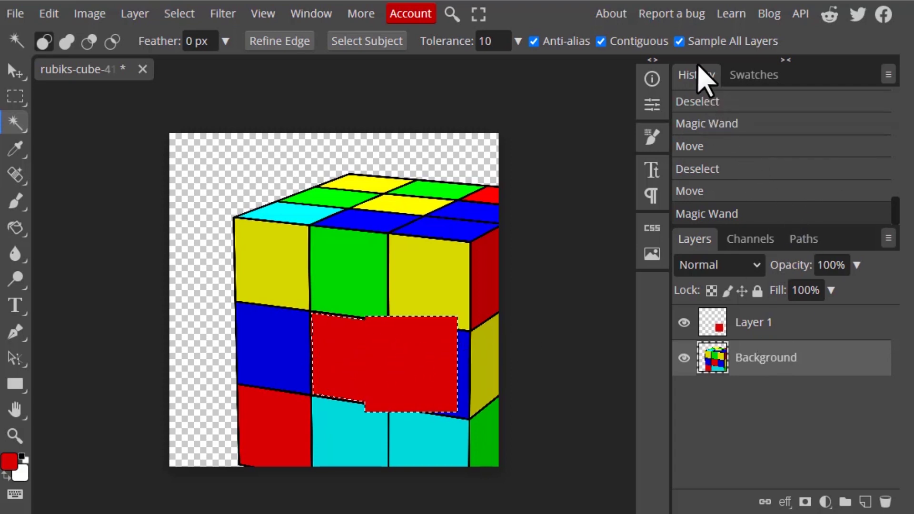
{"action": "left_click", "coordinate": [679, 42]}
{"action": "key", "text": "ctrl+d"}
Select only the cube's red tile under the painted square, keeping the Magic Wand active.
{"action": "left_click", "coordinate": [351, 376]}
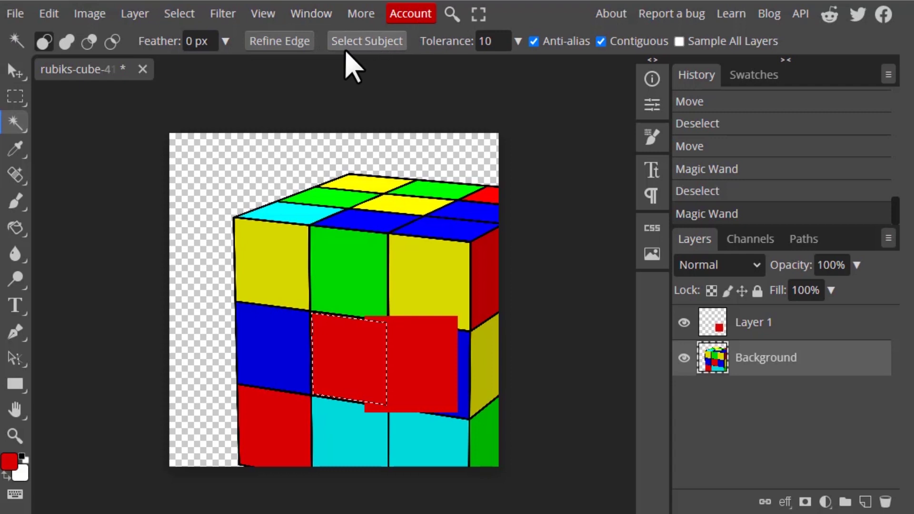
{"action": "left_click_drag", "start_coordinate": [16, 96], "coordinate": [89, 122]}
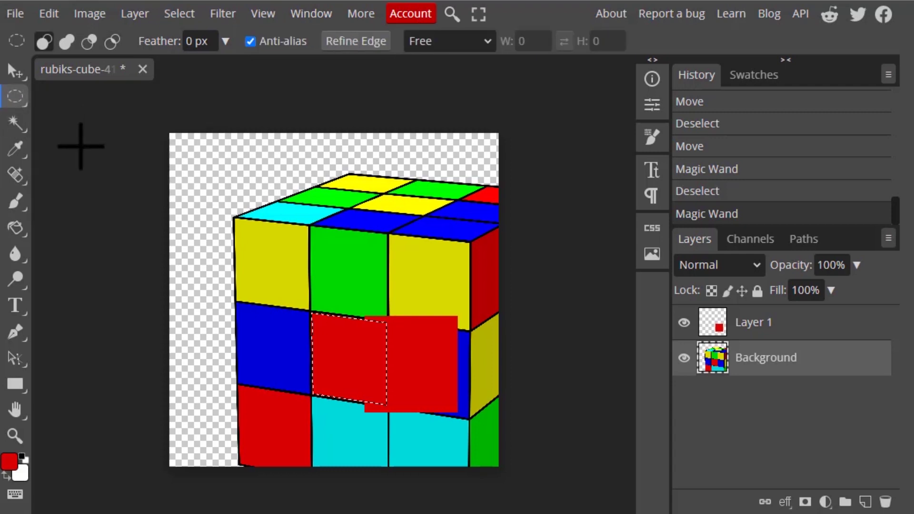
{"action": "key", "text": "w"}
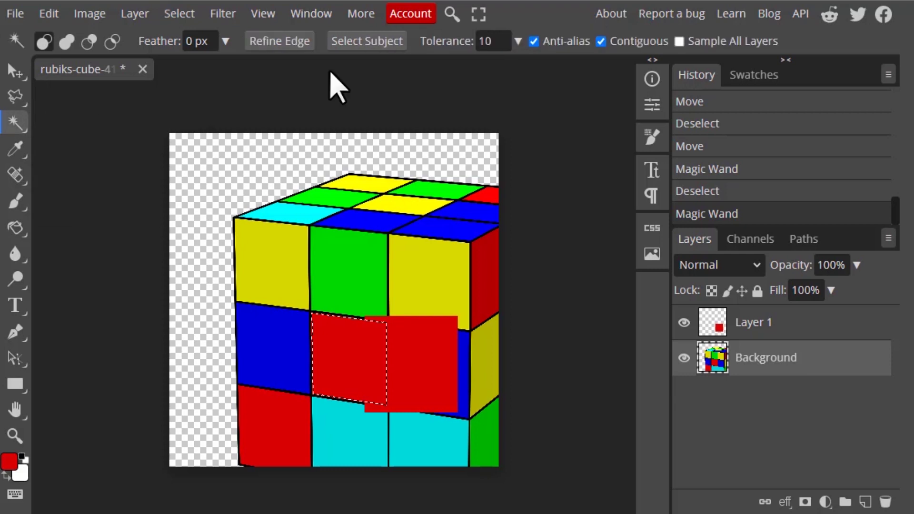